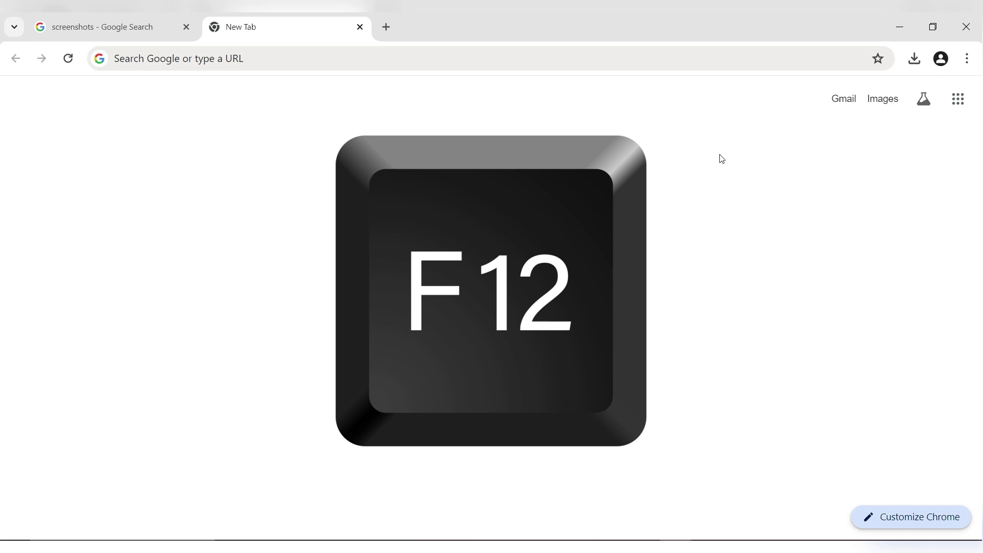
Close DevTools and reopen it from the ⋮ menu via More tools > Developer tools.
{"action": "key", "text": "F12"}
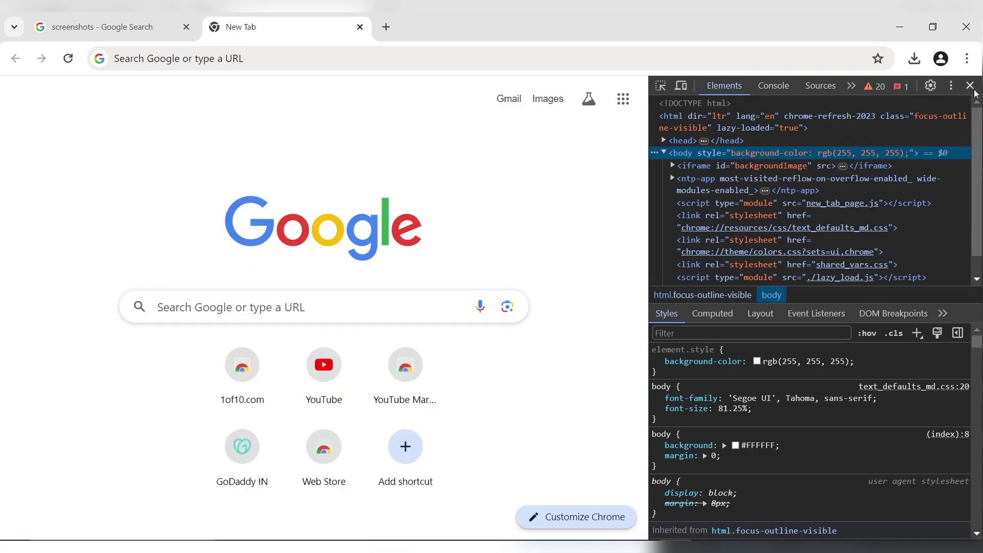
{"action": "left_click", "coordinate": [971, 86]}
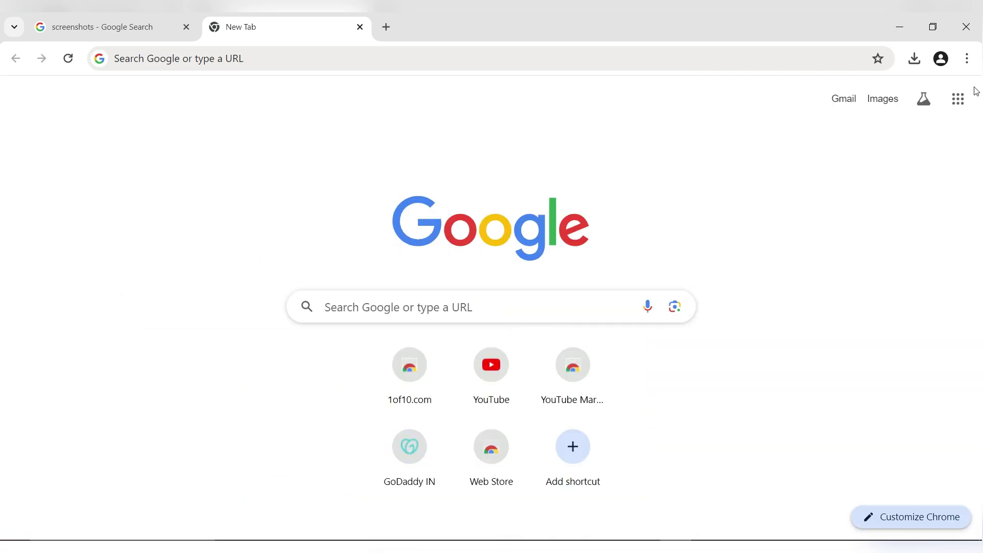
{"action": "left_click", "coordinate": [968, 60]}
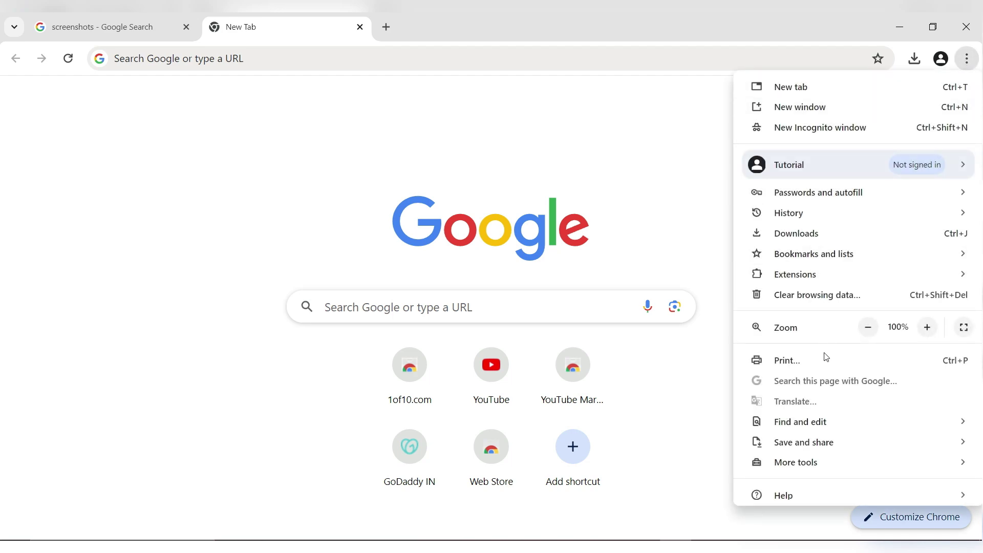
{"action": "mouse_move", "coordinate": [817, 462]}
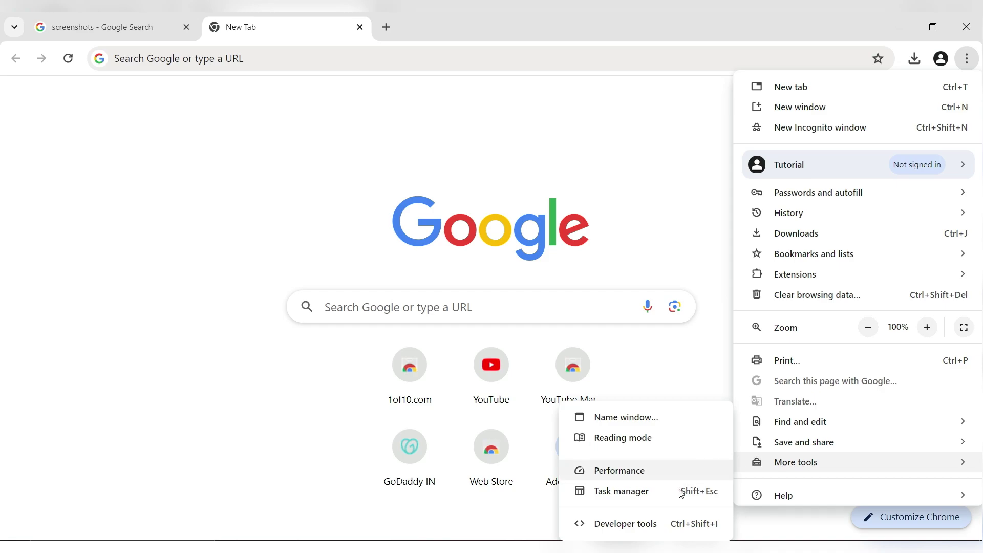
{"action": "left_click", "coordinate": [663, 523]}
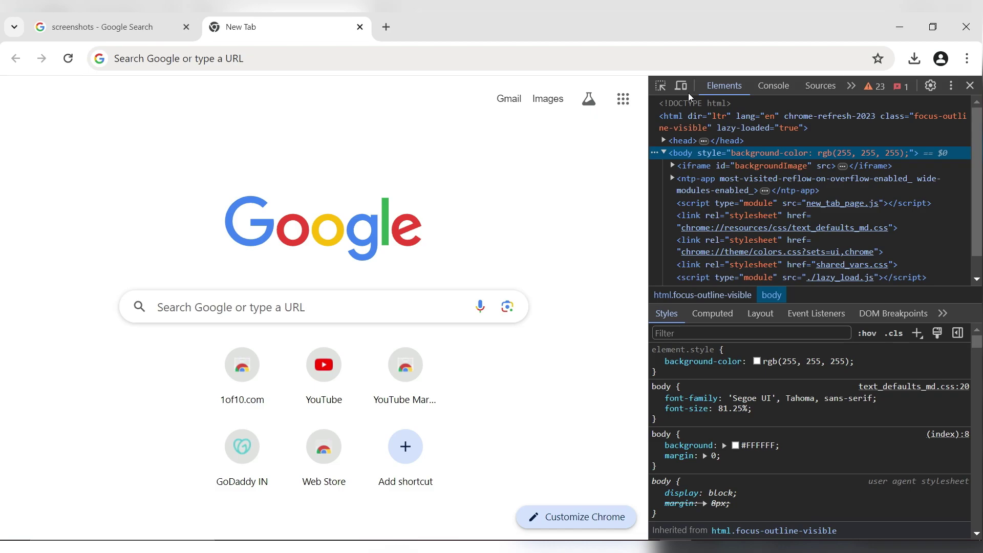
Turn on device emulation (iPhone SE, 375 × 667) and open Dimensions > Edit… for Emulated Devices.
{"action": "left_click", "coordinate": [682, 86]}
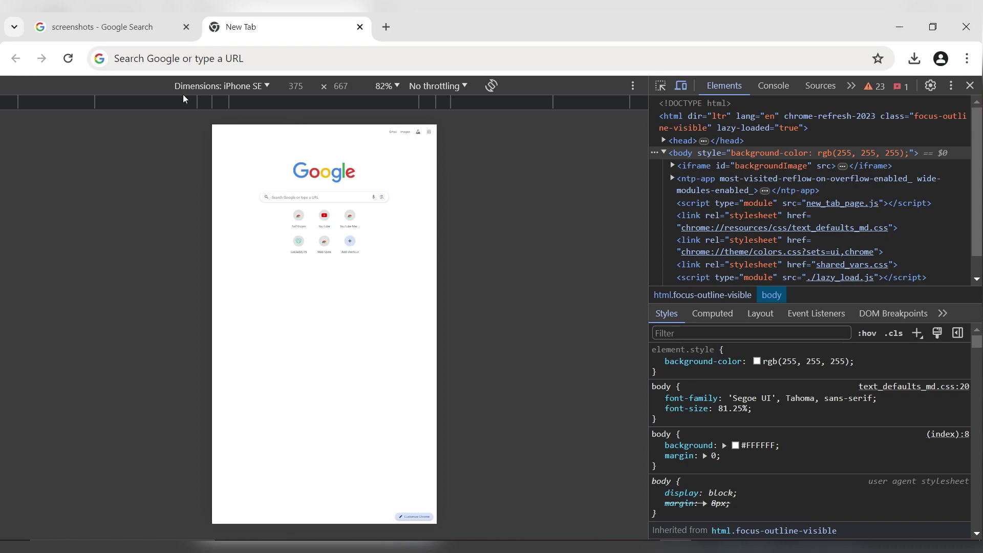
{"action": "left_click", "coordinate": [196, 87]}
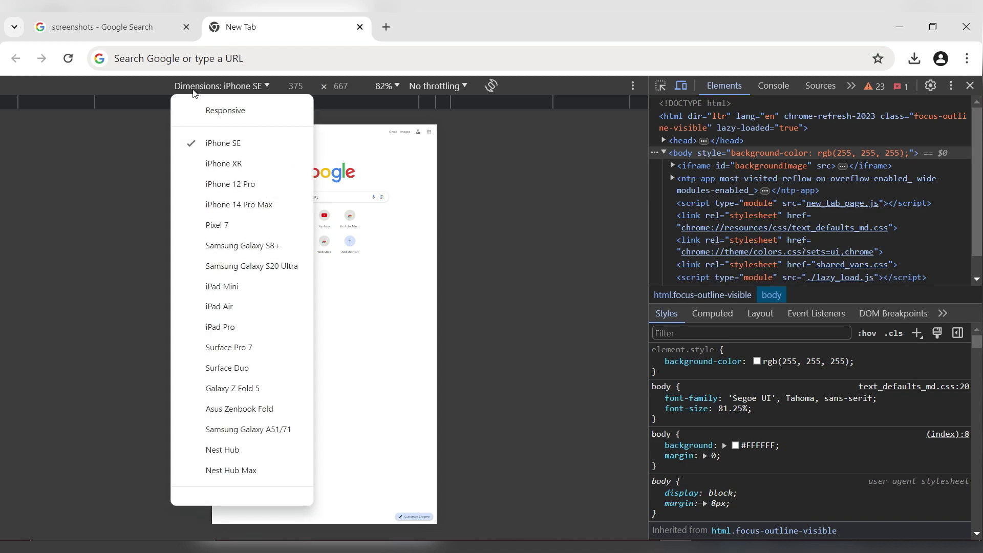
{"action": "scroll", "coordinate": [195, 441], "scroll_direction": "down", "scroll_amount": 1}
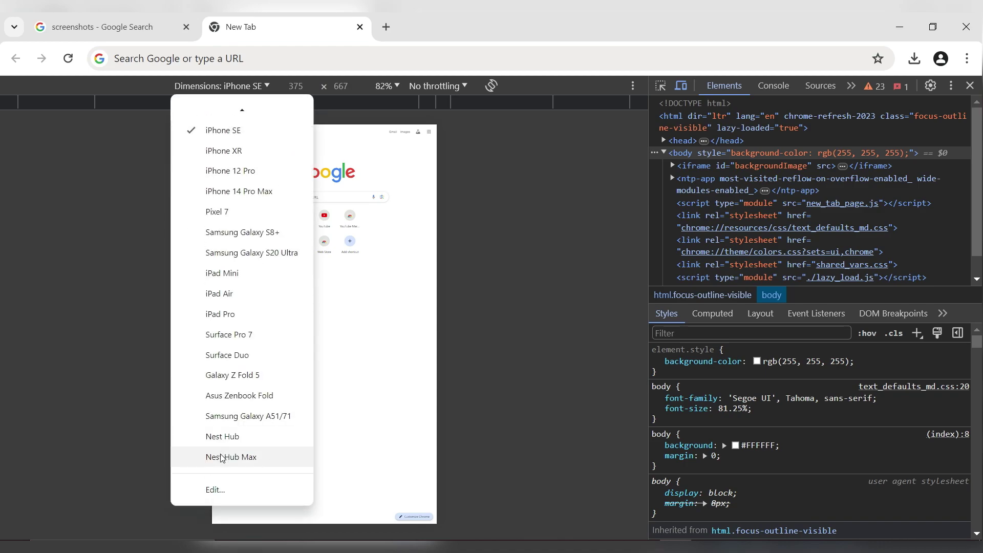
{"action": "left_click", "coordinate": [213, 489]}
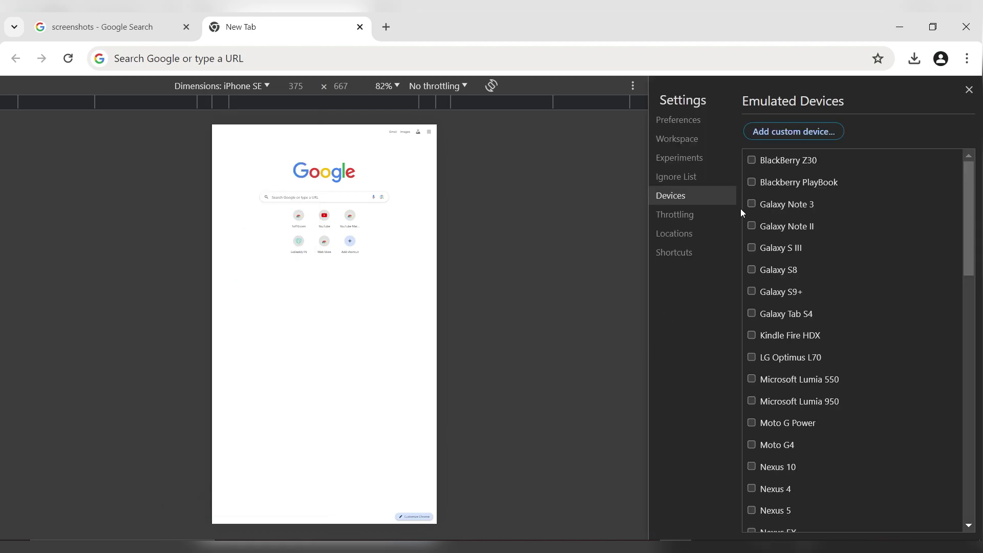
Start a custom device named High Res sized 1920 × 1080.
{"action": "left_click", "coordinate": [788, 133]}
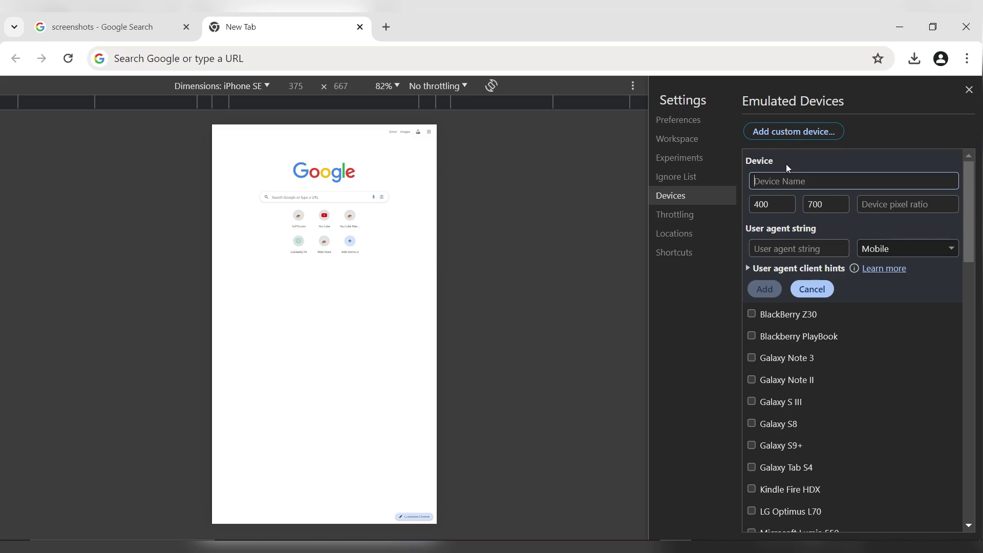
{"action": "type", "text": "High"}
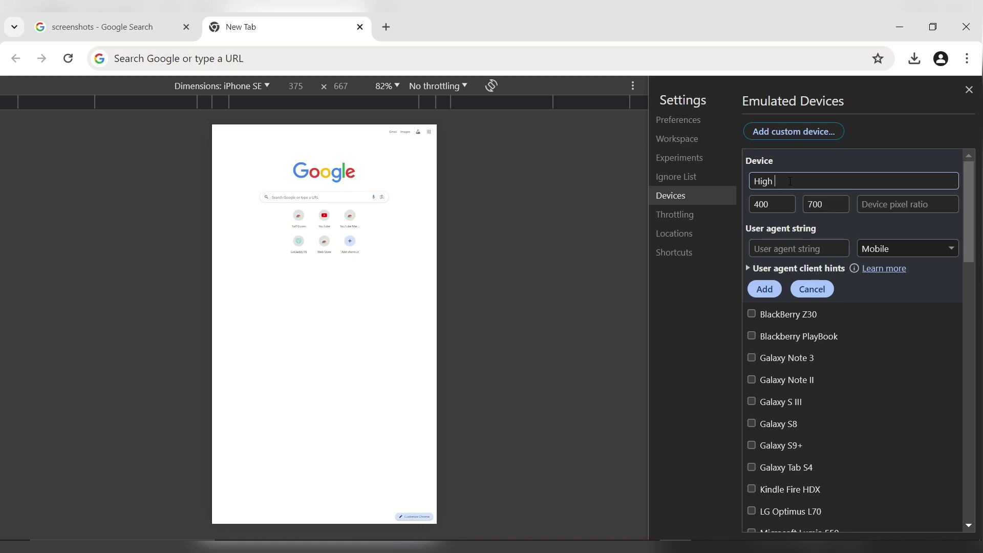
{"action": "type", "text": " Res"}
{"action": "left_click", "coordinate": [779, 205]}
{"action": "double_click", "coordinate": [778, 205]}
{"action": "type", "text": "1"}
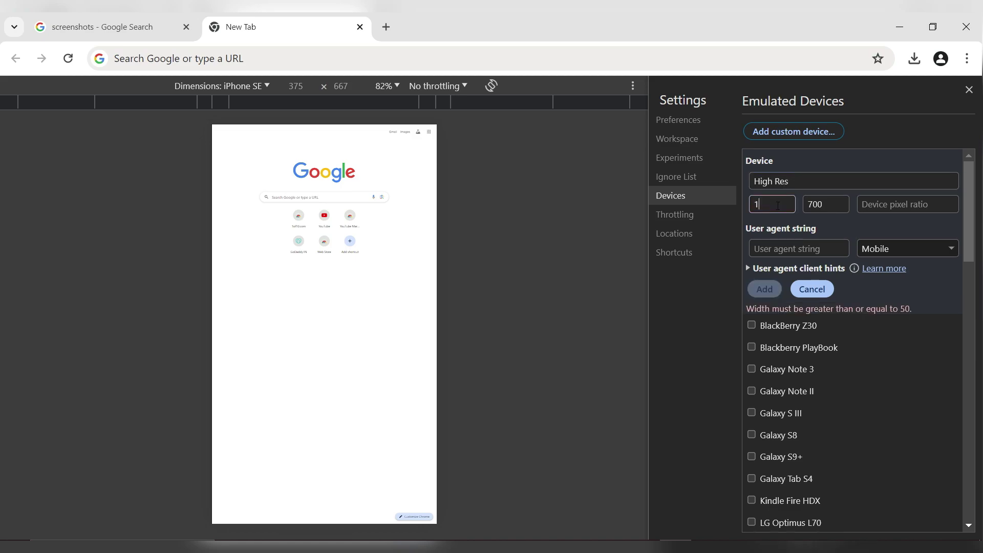
{"action": "type", "text": "92"}
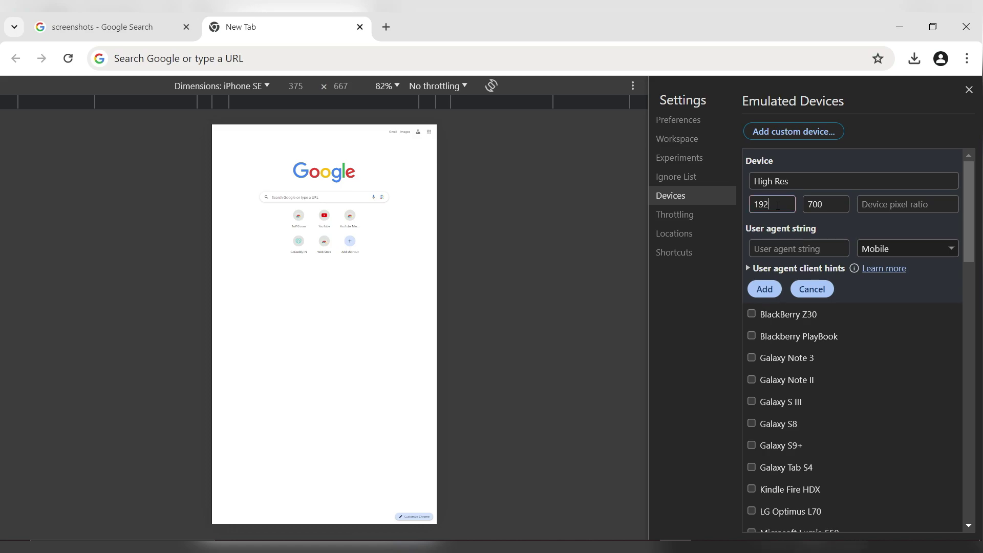
{"action": "type", "text": "0"}
{"action": "left_click", "coordinate": [815, 204]}
{"action": "double_click", "coordinate": [815, 204]}
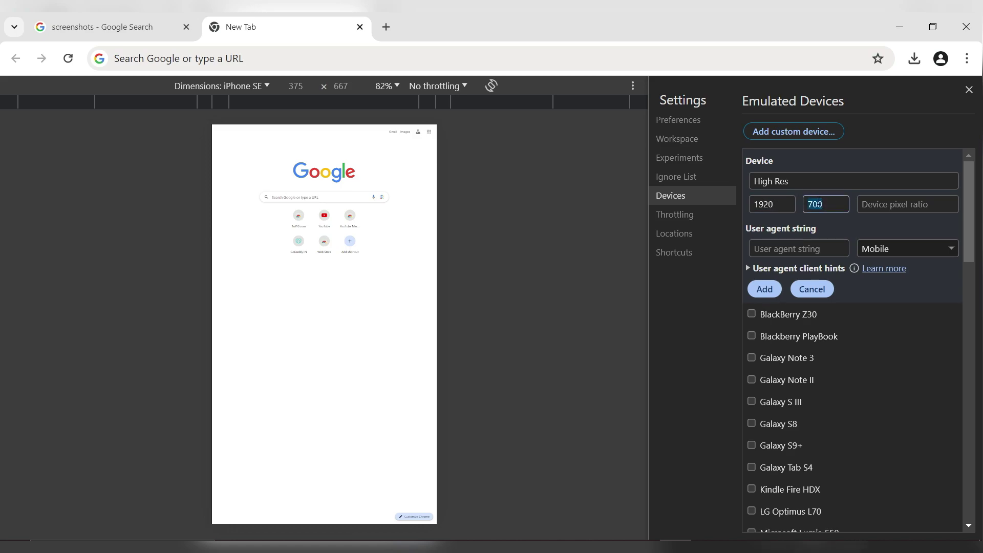
{"action": "key", "text": "BackSpace"}
{"action": "type", "text": "10"}
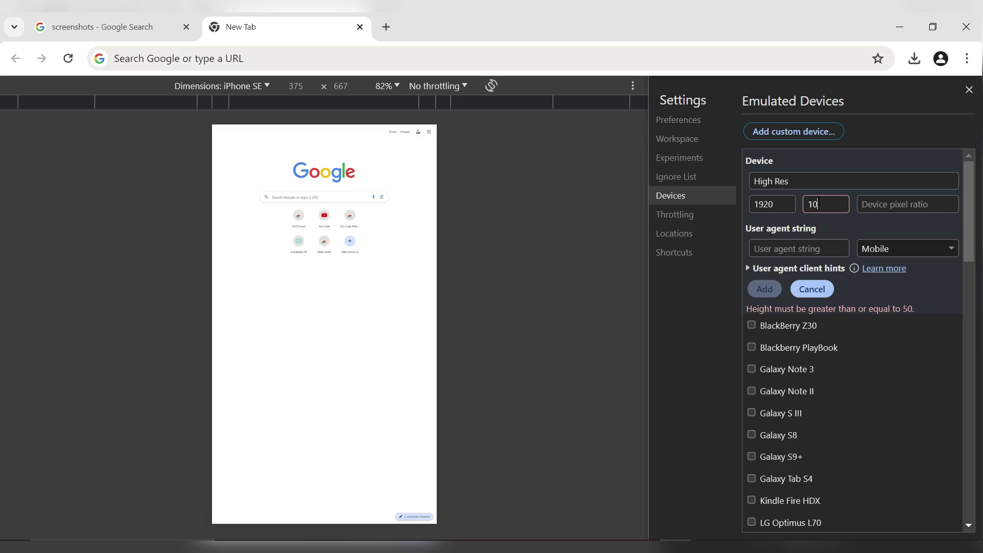
{"action": "type", "text": "80"}
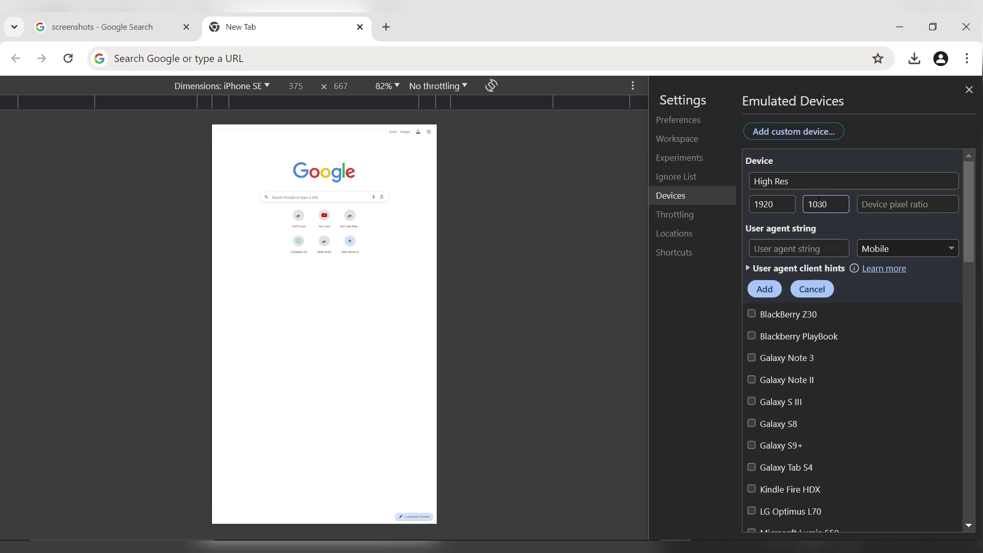
Give it device pixel ratio 4 and a Desktop user agent, then add it.
{"action": "left_click", "coordinate": [881, 204]}
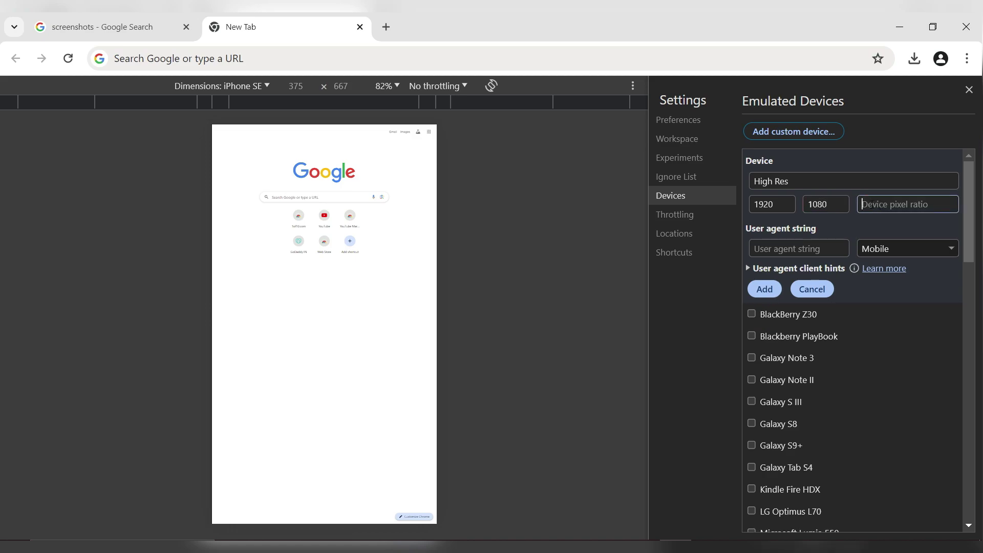
{"action": "type", "text": "4"}
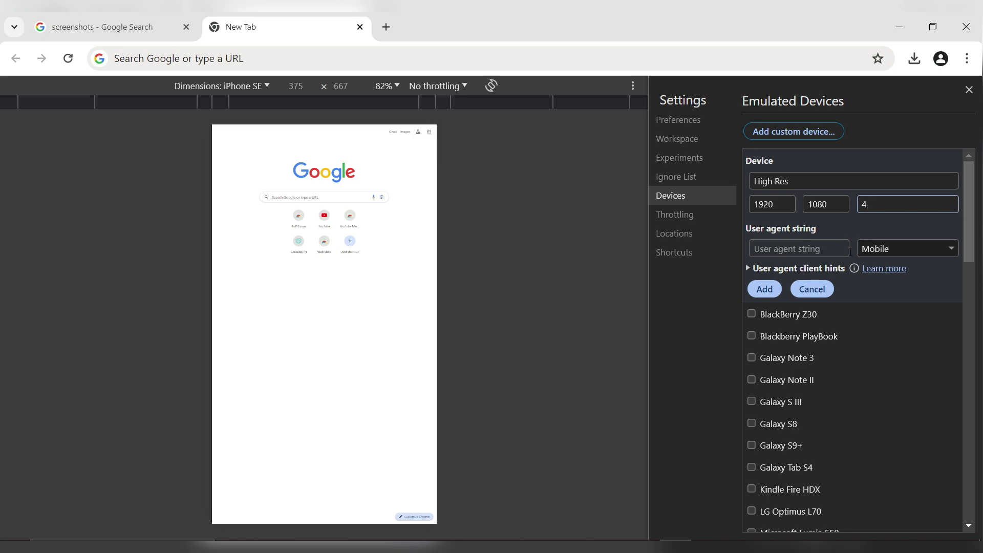
{"action": "left_click", "coordinate": [883, 251]}
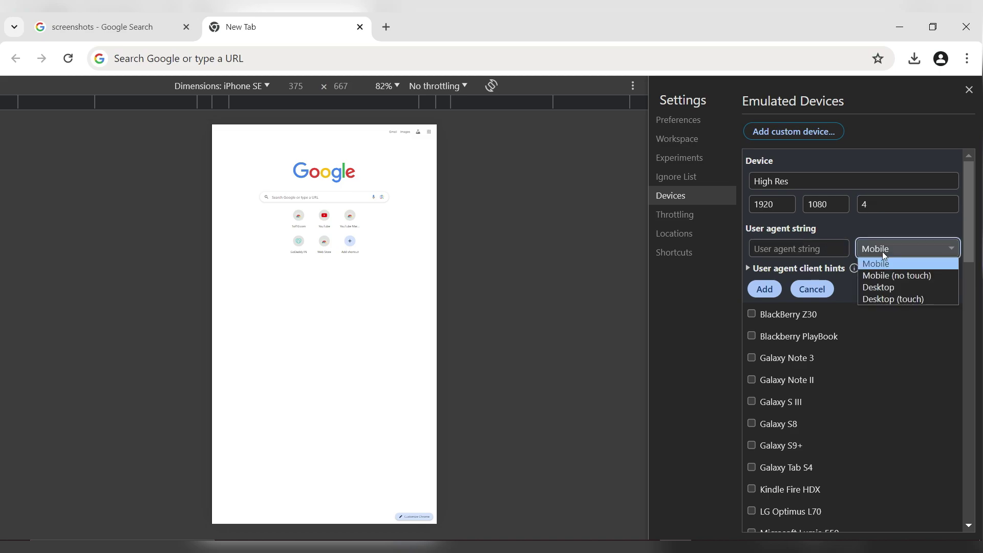
{"action": "left_click", "coordinate": [896, 285]}
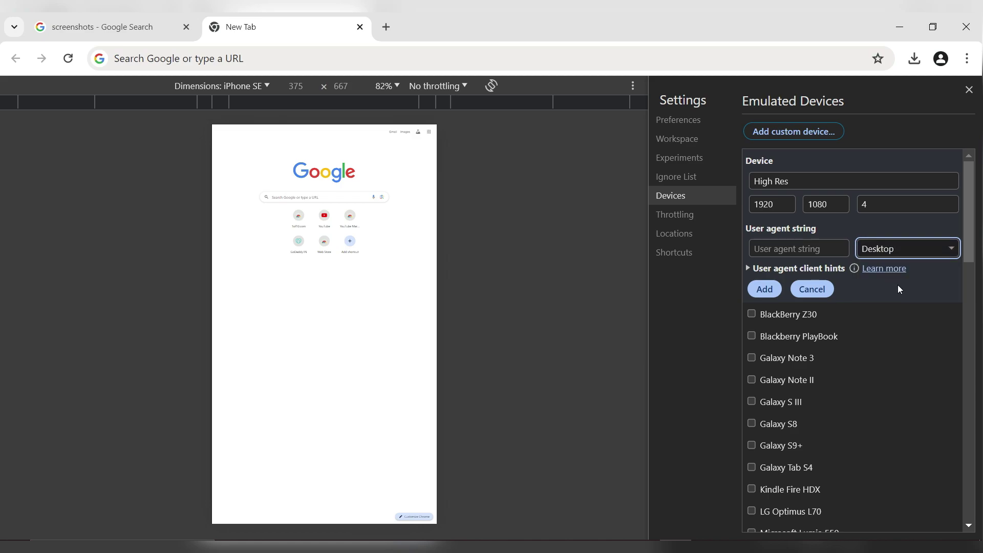
{"action": "left_click", "coordinate": [758, 292]}
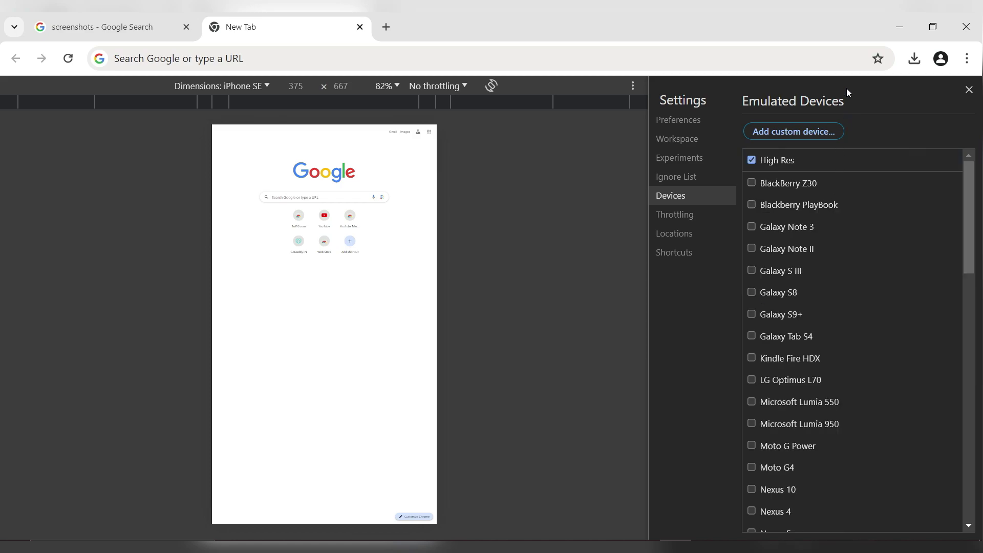
Emulate the High Res device and capture a screenshot of the New Tab page.
{"action": "left_click", "coordinate": [969, 90]}
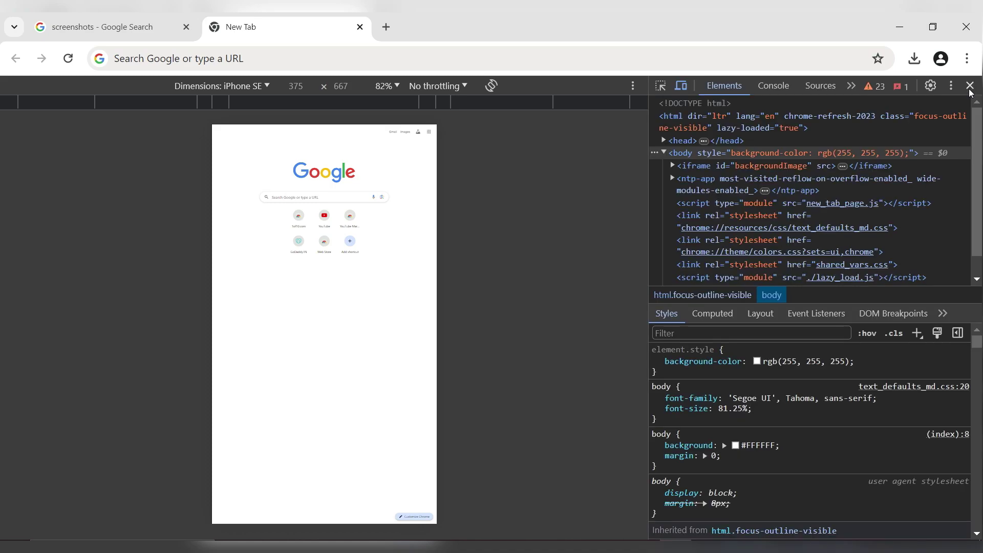
{"action": "left_click", "coordinate": [208, 87]}
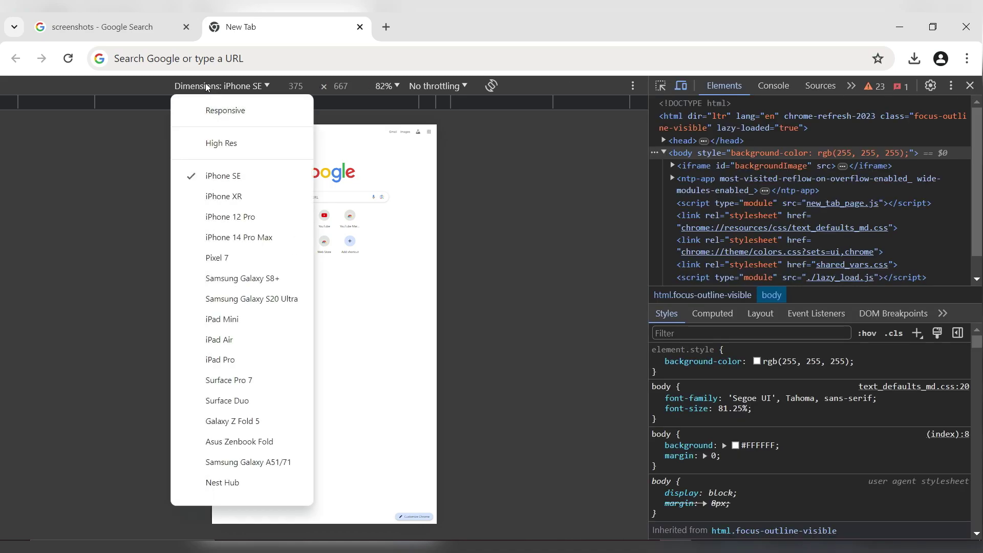
{"action": "scroll", "coordinate": [219, 437], "scroll_direction": "down", "scroll_amount": 1}
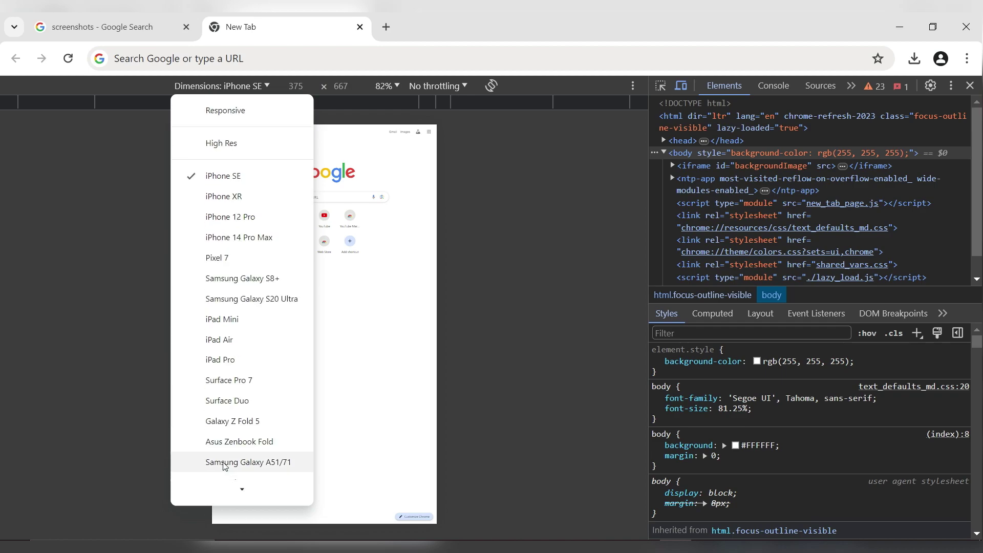
{"action": "left_click", "coordinate": [235, 145]}
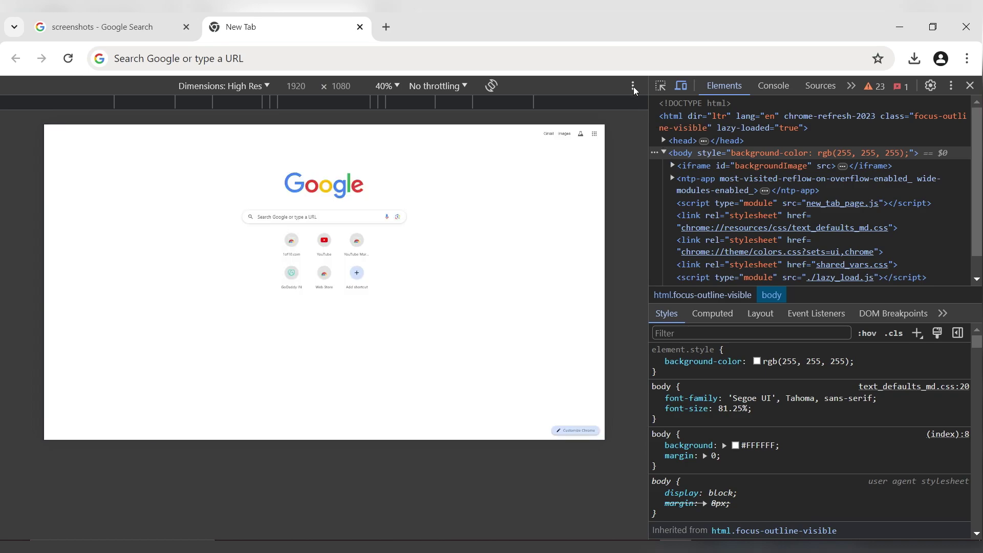
{"action": "left_click", "coordinate": [634, 87]}
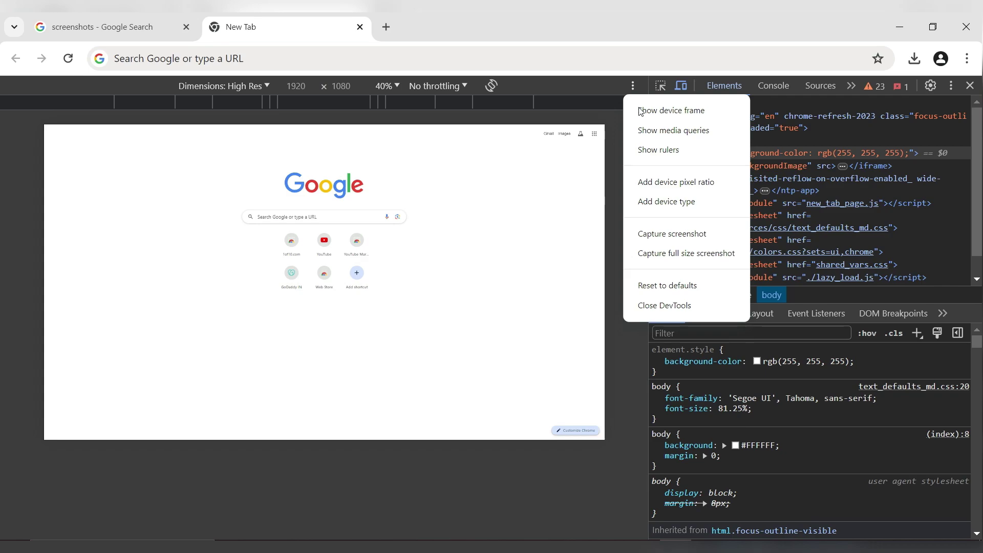
{"action": "left_click", "coordinate": [641, 238]}
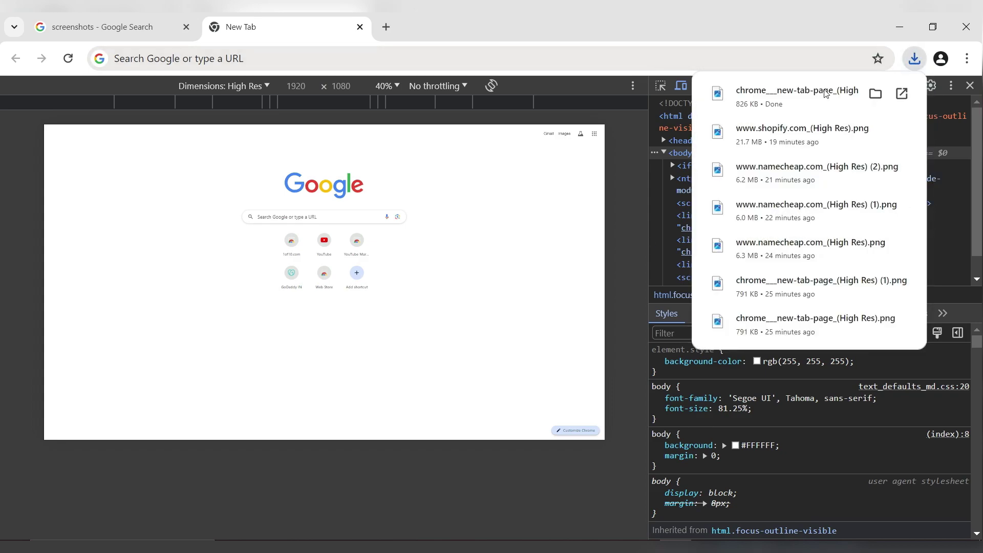
Open chrome__new-tab-page_(High Res).png from Downloads in Photos and zoom in on the search bar.
{"action": "left_click", "coordinate": [875, 93]}
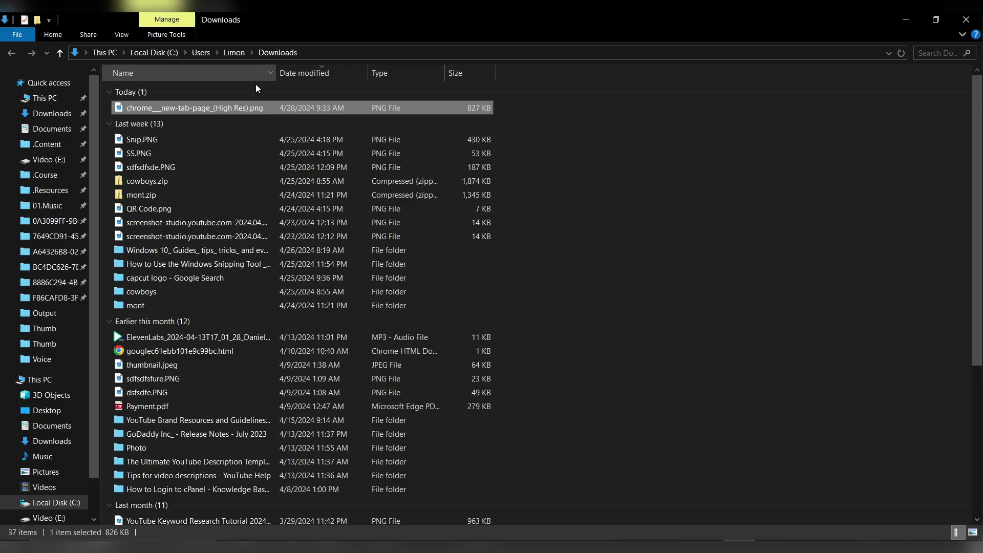
{"action": "double_click", "coordinate": [200, 109]}
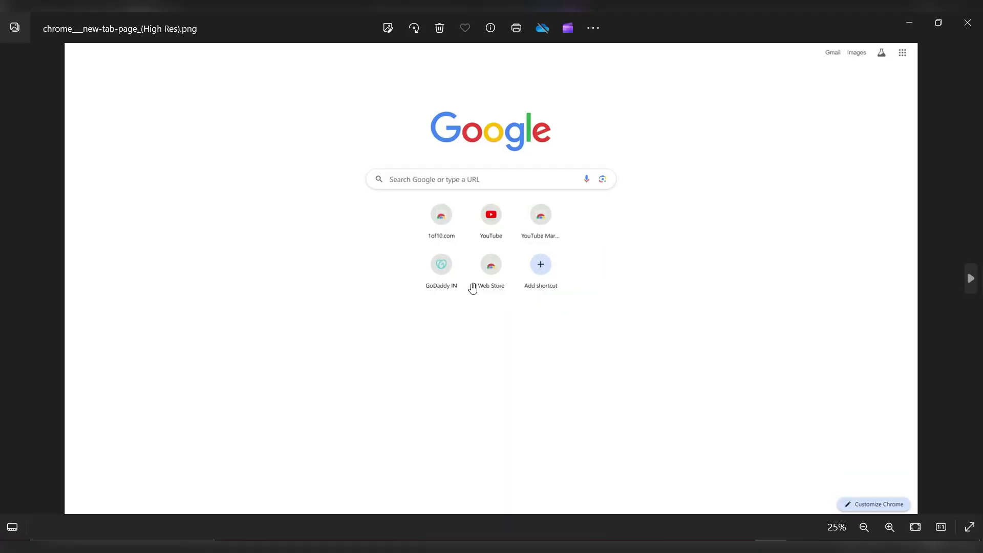
{"action": "scroll", "coordinate": [472, 287], "scroll_direction": "up", "scroll_amount": 2}
{"action": "left_click_drag", "start_coordinate": [698, 167], "coordinate": [683, 334]}
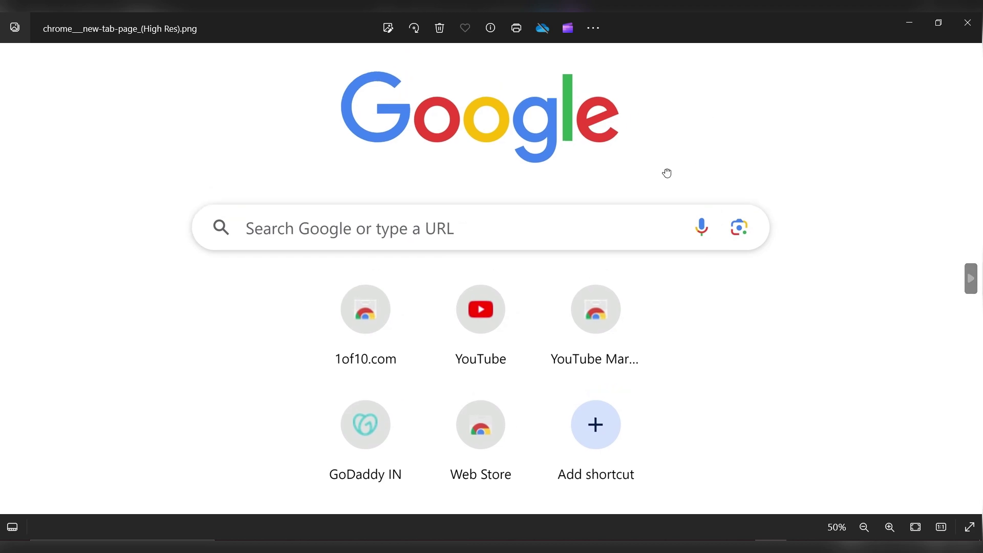
{"action": "left_click_drag", "start_coordinate": [667, 173], "coordinate": [625, 75]}
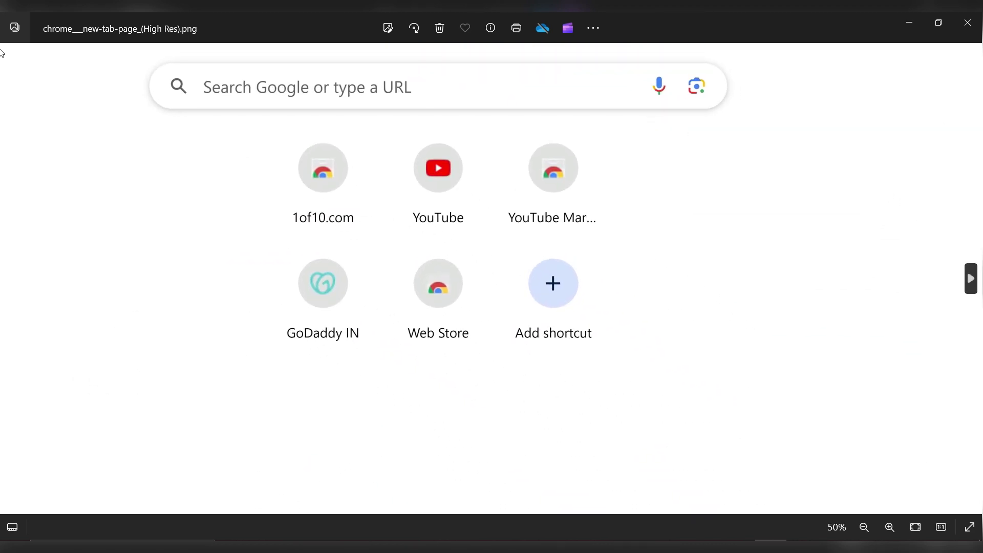
Close Photos and capture a full-size High Res screenshot of the 'screenshots' search results.
{"action": "left_click", "coordinate": [966, 22]}
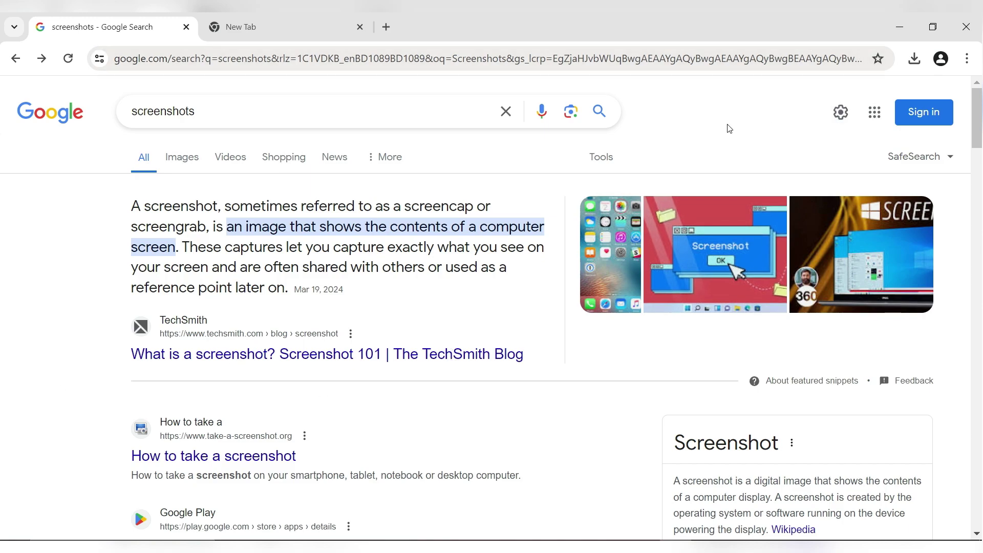
{"action": "key", "text": "ctrl+shift+i"}
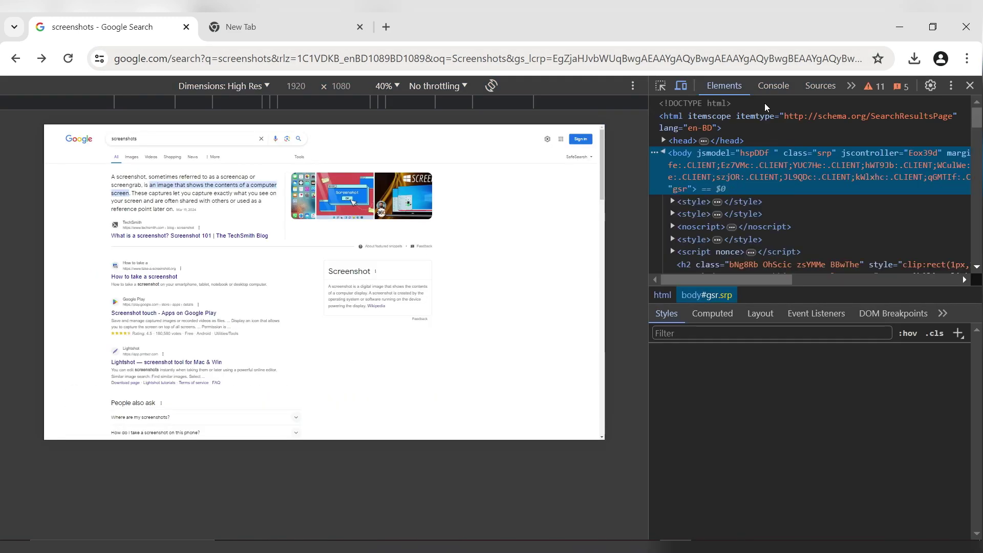
{"action": "scroll", "coordinate": [544, 324], "scroll_direction": "down", "scroll_amount": 10}
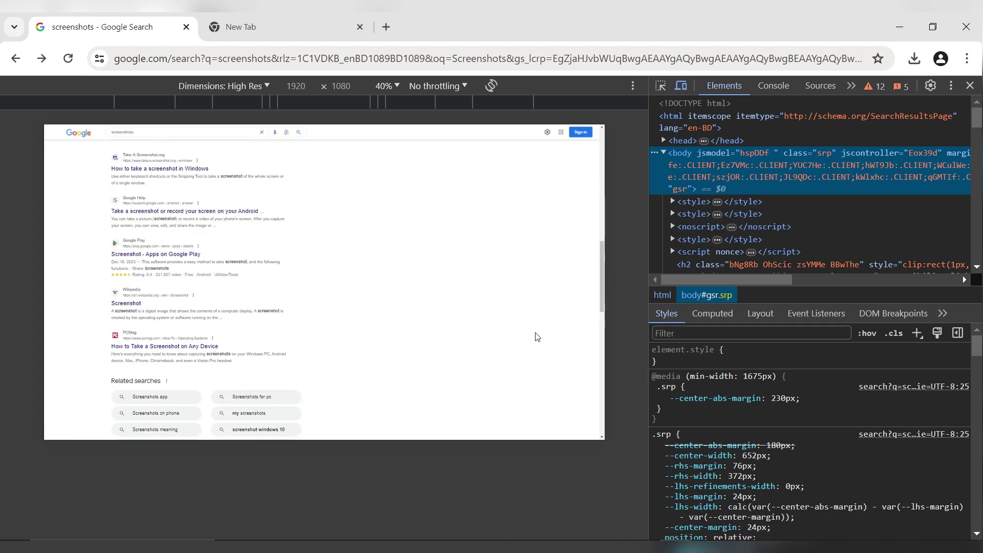
{"action": "scroll", "coordinate": [535, 337], "scroll_direction": "down", "scroll_amount": 6}
{"action": "scroll", "coordinate": [528, 343], "scroll_direction": "up", "scroll_amount": 4}
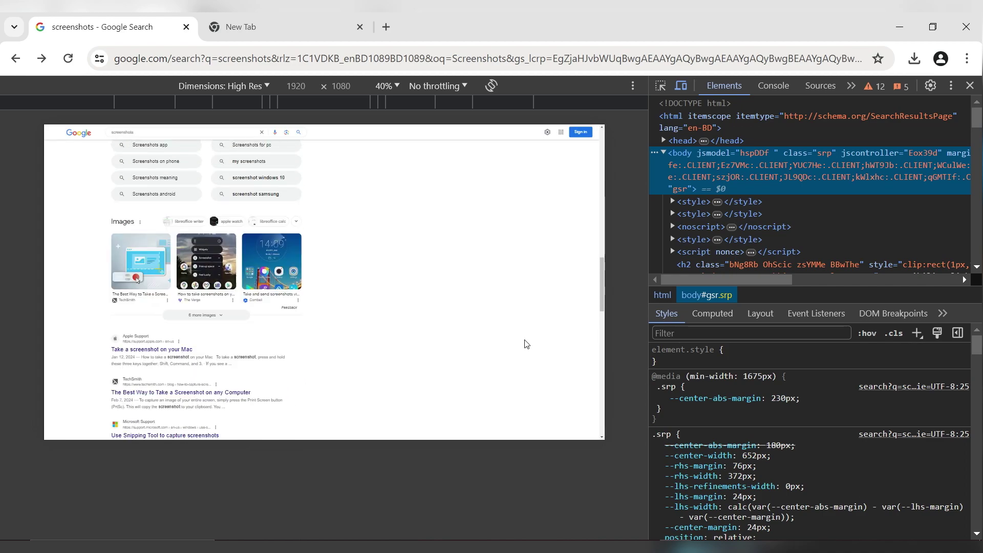
{"action": "scroll", "coordinate": [527, 343], "scroll_direction": "up", "scroll_amount": 6}
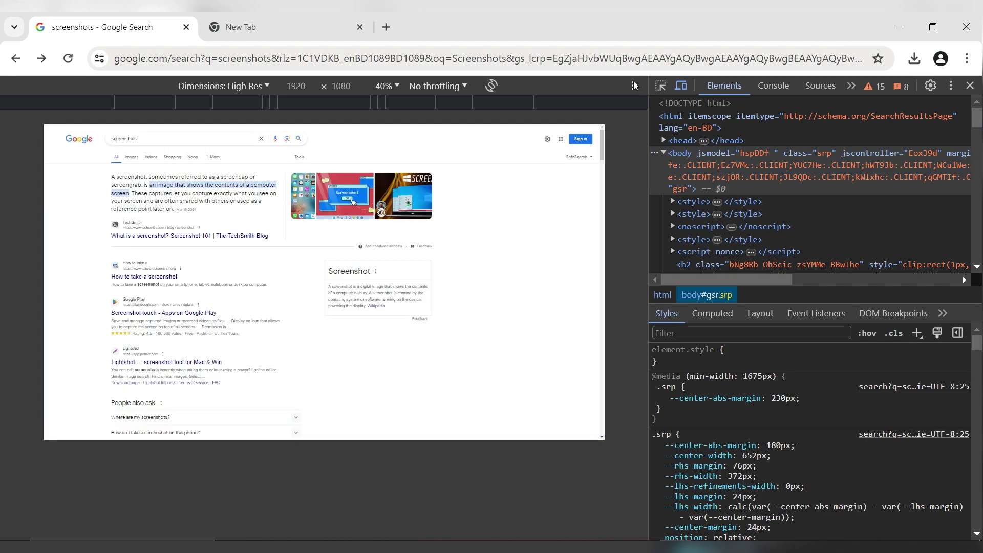
{"action": "left_click", "coordinate": [633, 85]}
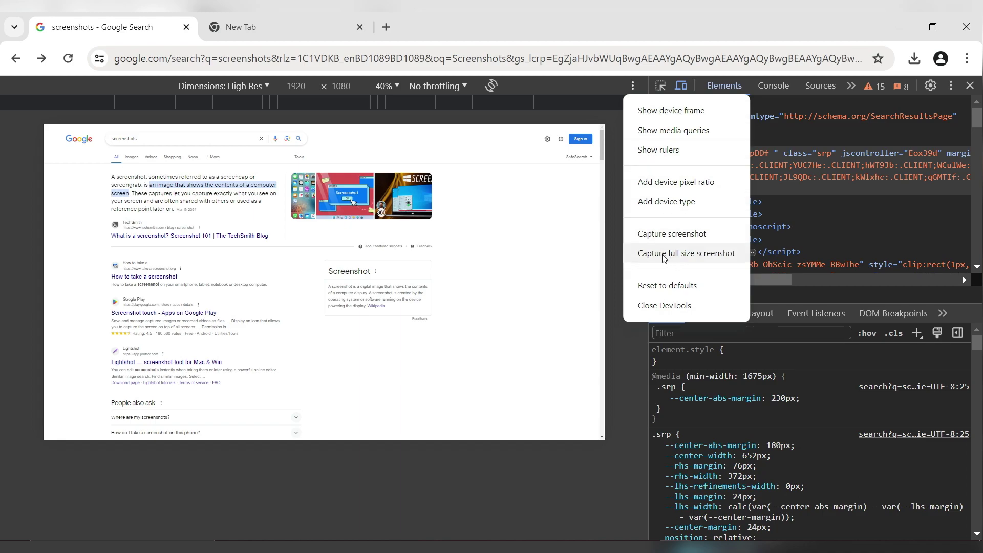
{"action": "left_click", "coordinate": [638, 257]}
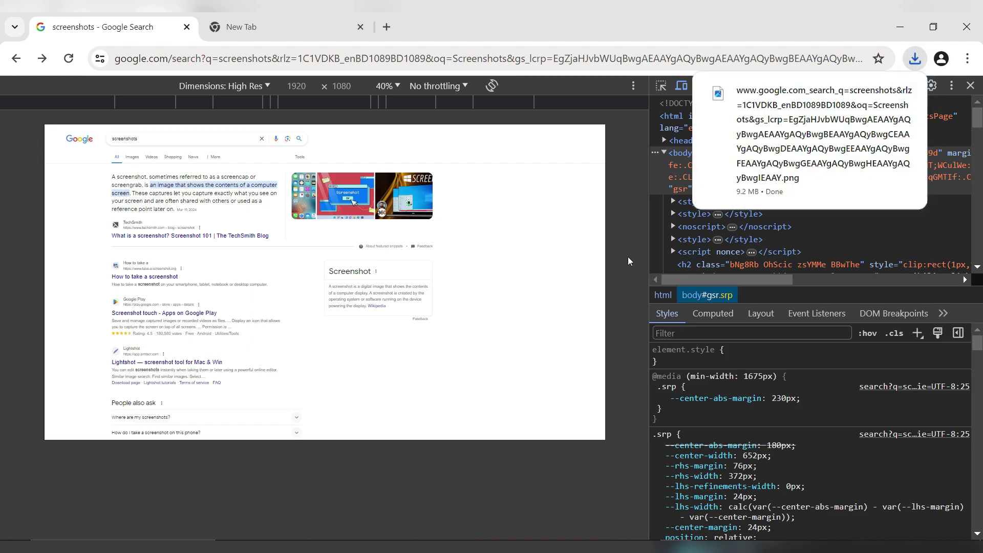
{"action": "mouse_move", "coordinate": [877, 90]}
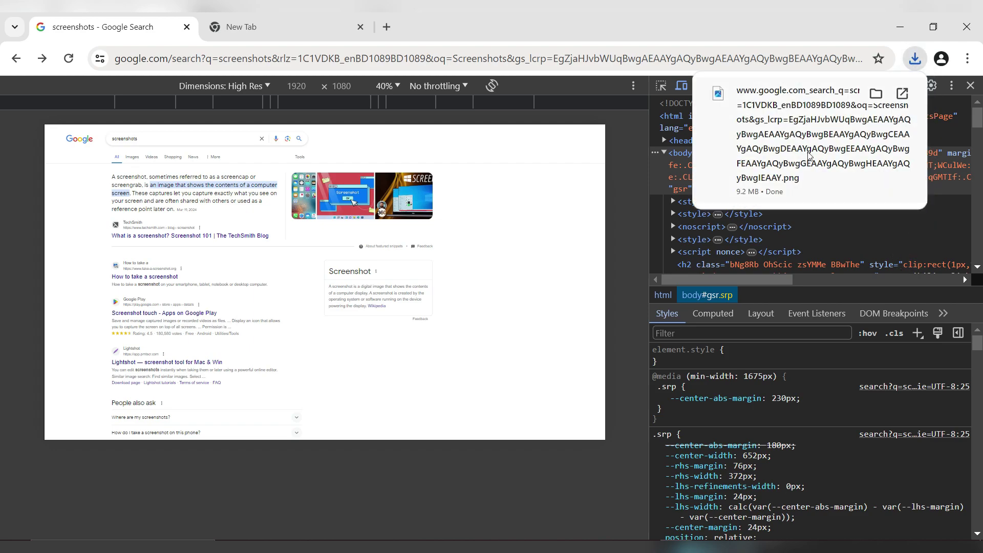
Open the 9.2 MB results PNG in Photos and zoom over the search bar, results and Videos section.
{"action": "left_click", "coordinate": [877, 91]}
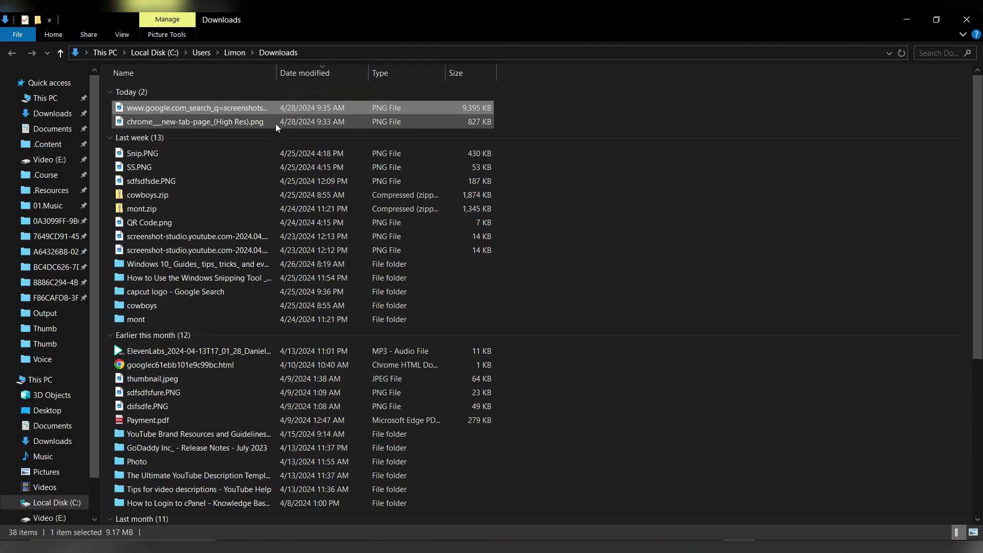
{"action": "double_click", "coordinate": [229, 110]}
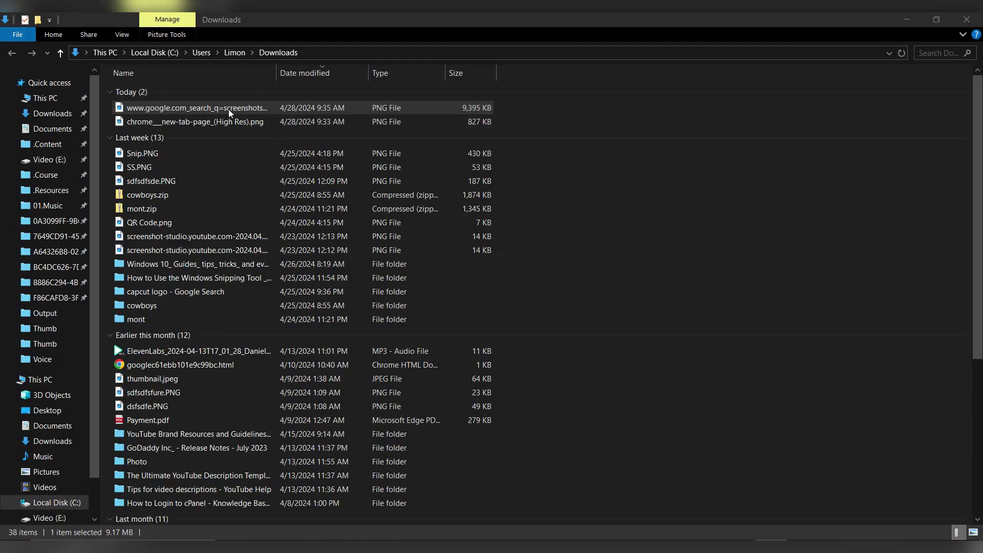
{"action": "scroll", "coordinate": [542, 248], "scroll_direction": "up", "scroll_amount": 5}
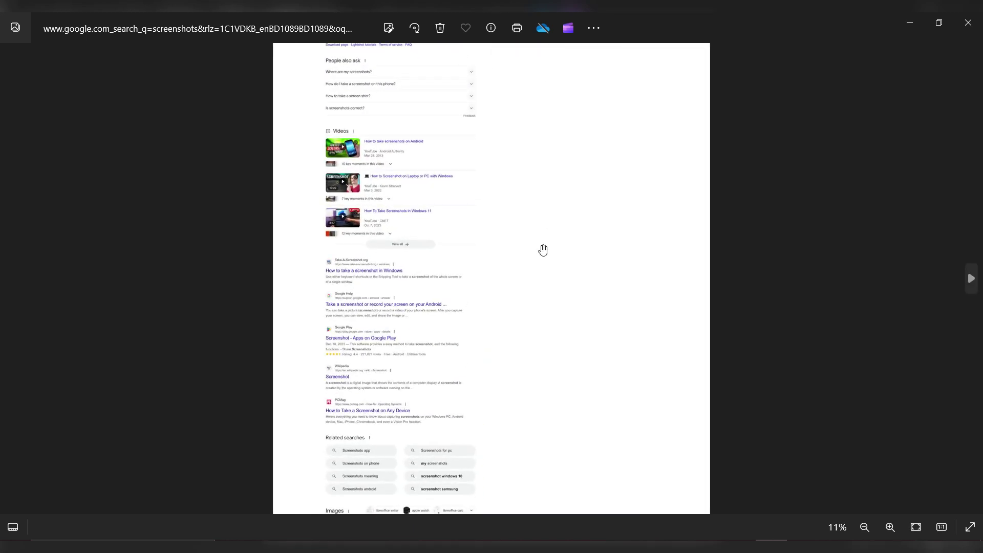
{"action": "left_click_drag", "start_coordinate": [643, 173], "coordinate": [647, 520]}
{"action": "left_click_drag", "start_coordinate": [616, 249], "coordinate": [615, 469]}
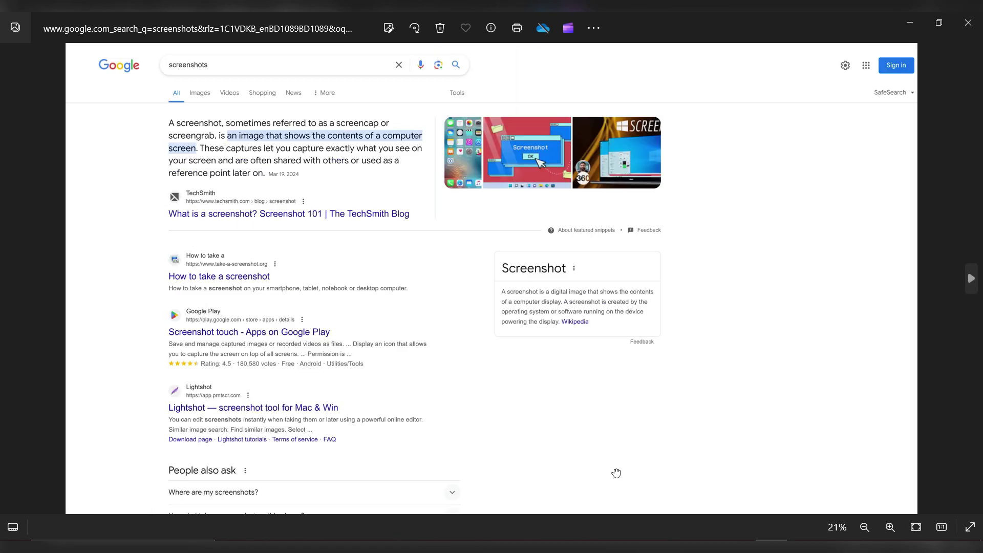
{"action": "scroll", "coordinate": [604, 398], "scroll_direction": "up", "scroll_amount": 1}
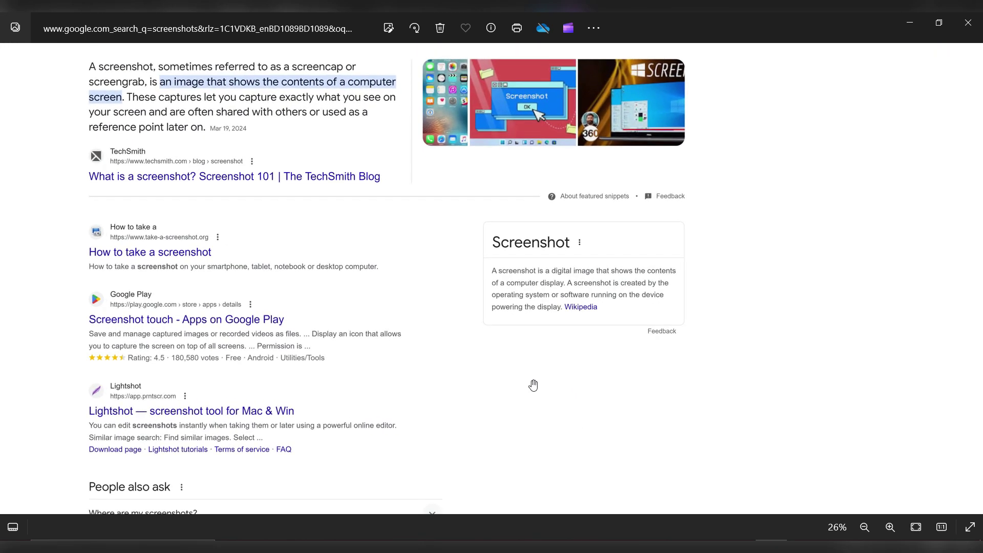
{"action": "left_click_drag", "start_coordinate": [360, 289], "coordinate": [626, 439]}
{"action": "scroll", "coordinate": [663, 384], "scroll_direction": "up", "scroll_amount": 1}
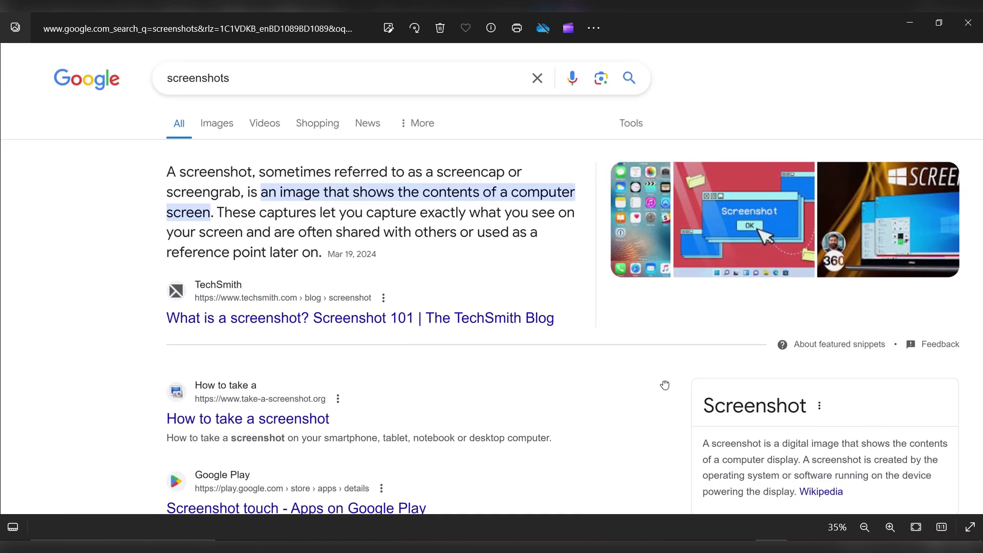
{"action": "left_click_drag", "start_coordinate": [544, 440], "coordinate": [544, 83]}
{"action": "left_click_drag", "start_coordinate": [565, 305], "coordinate": [566, 281]}
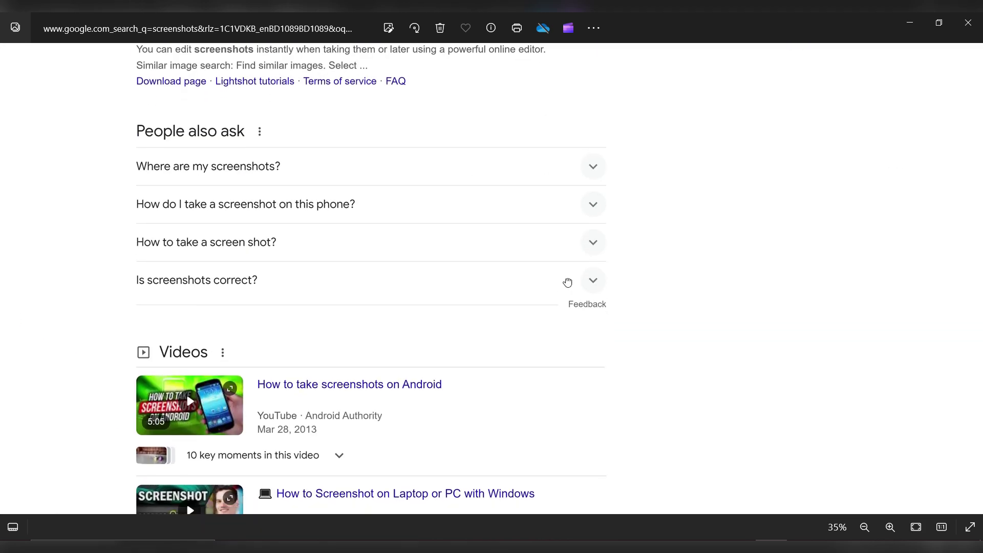